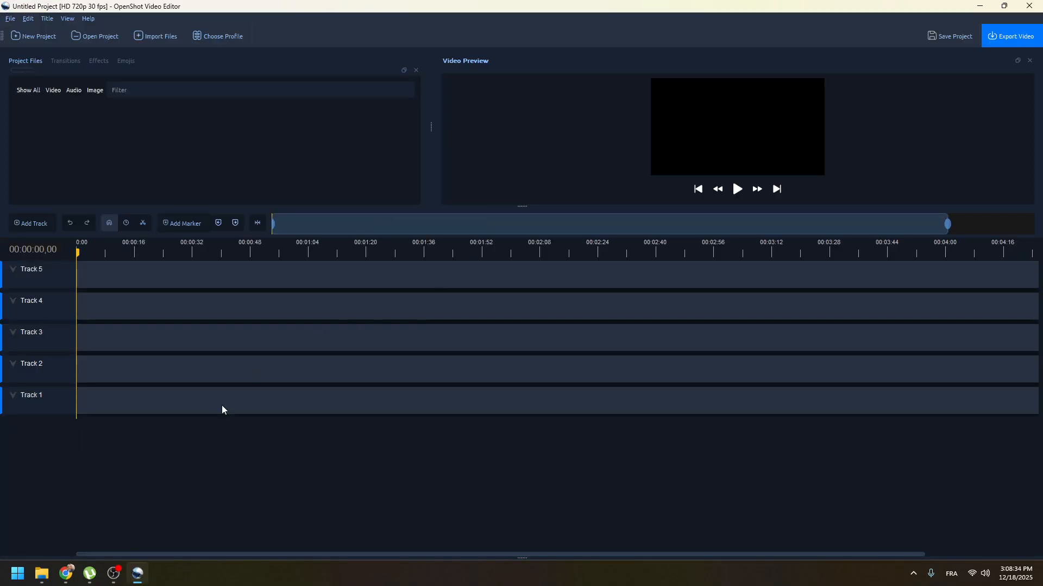
Add the Nature Video 30 Seconds file from the Downloads Video folder to the start of Track 5 and preview it briefly.
mouse_move(42, 574)
left_click(182, 539)
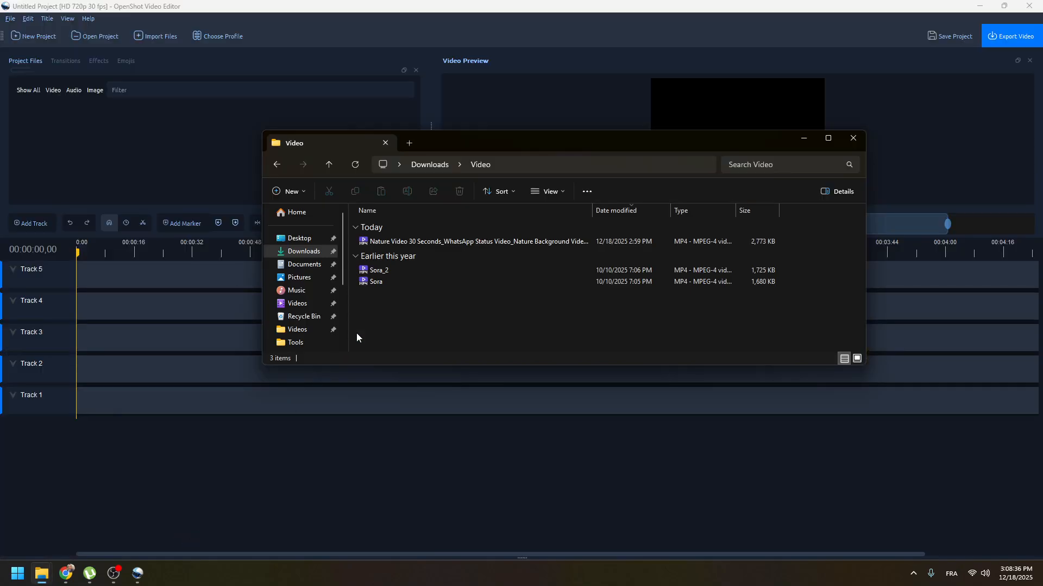
left_click_drag(410, 242, 72, 279)
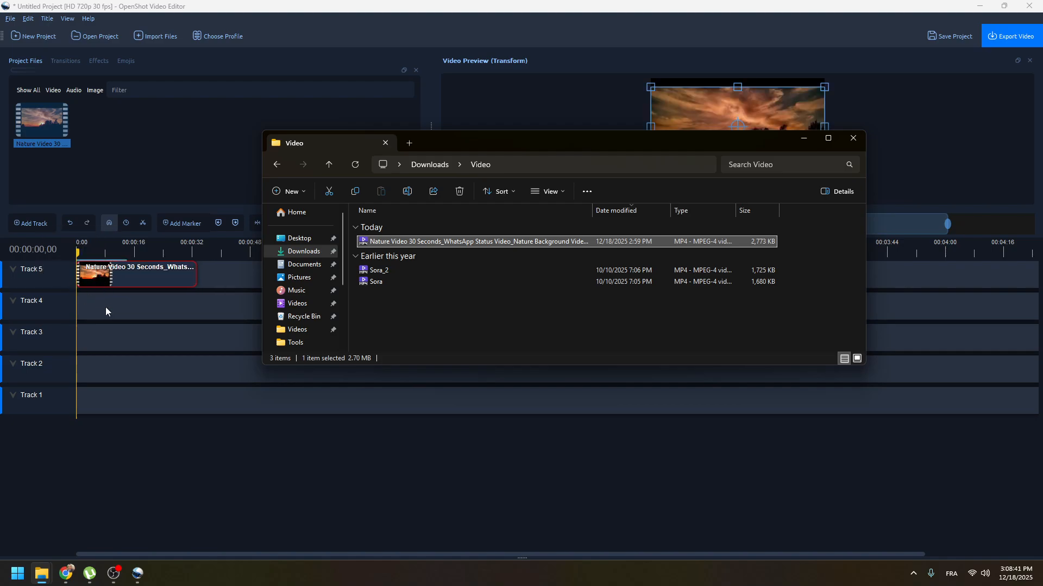
left_click(129, 445)
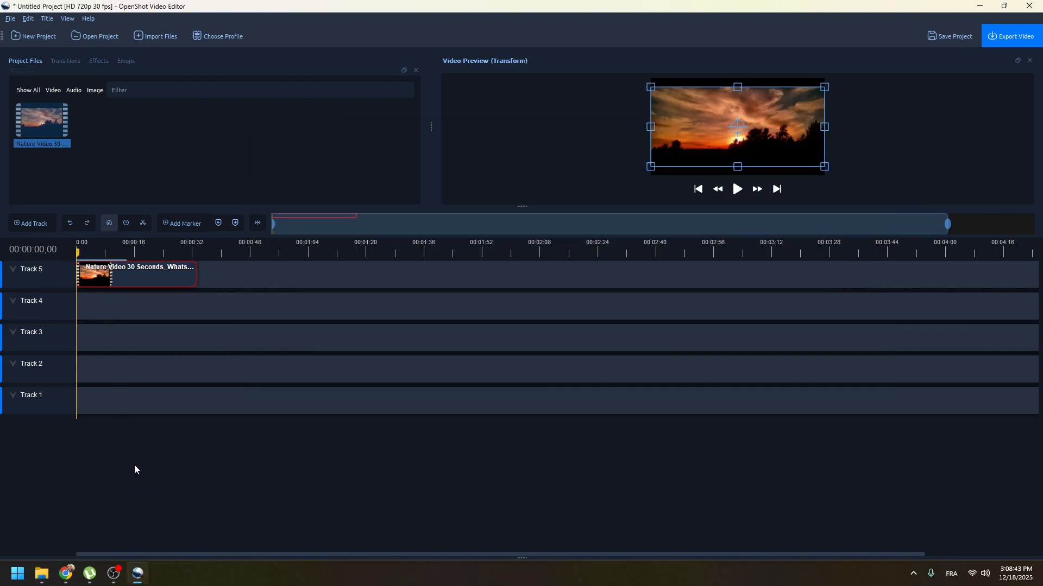
left_click(740, 199)
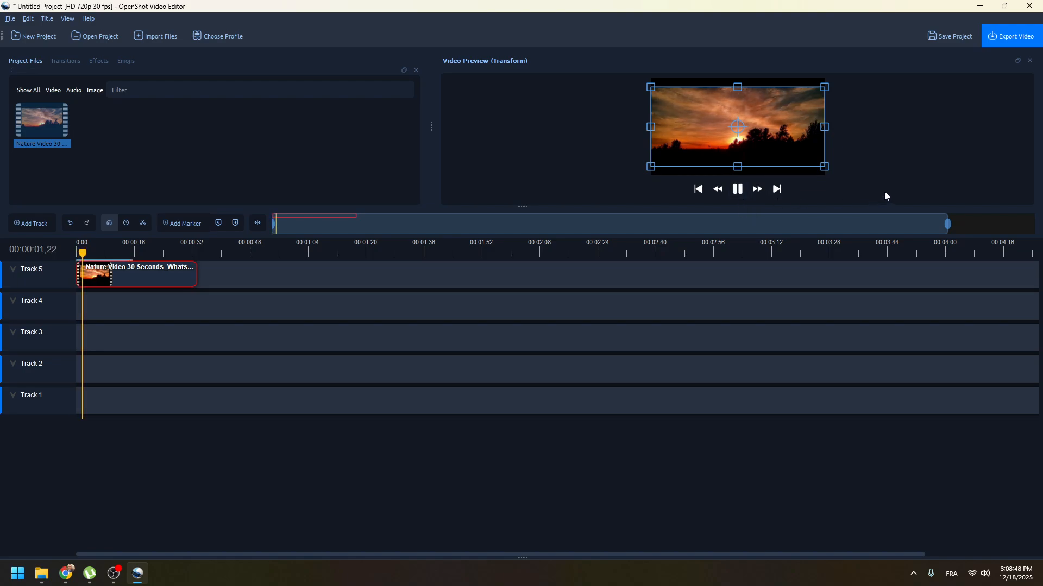
left_click(738, 193)
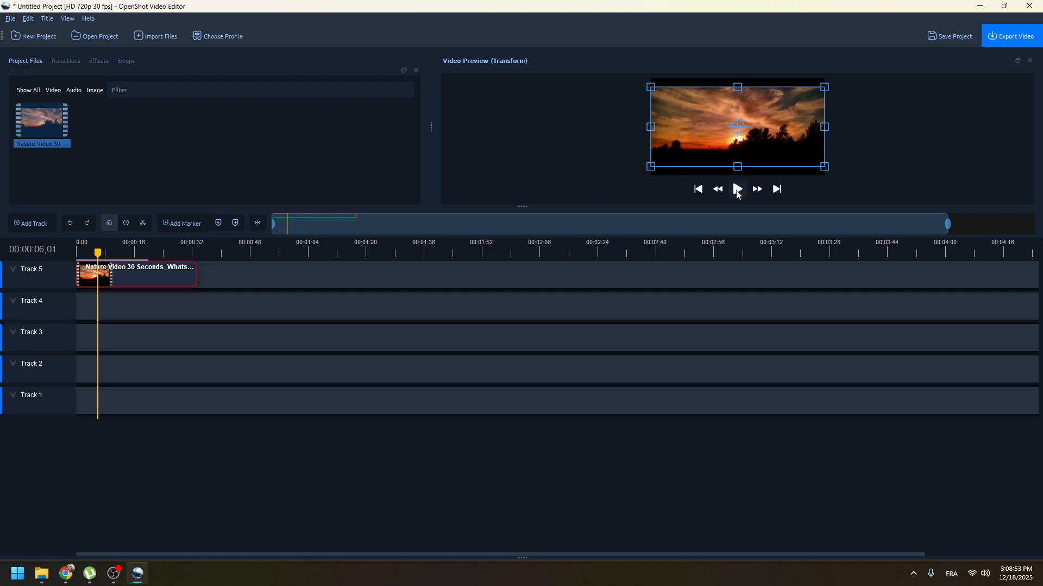
Separate the audio of the nature clip on Track 5 as a single clip with all channels.
right_click(137, 275)
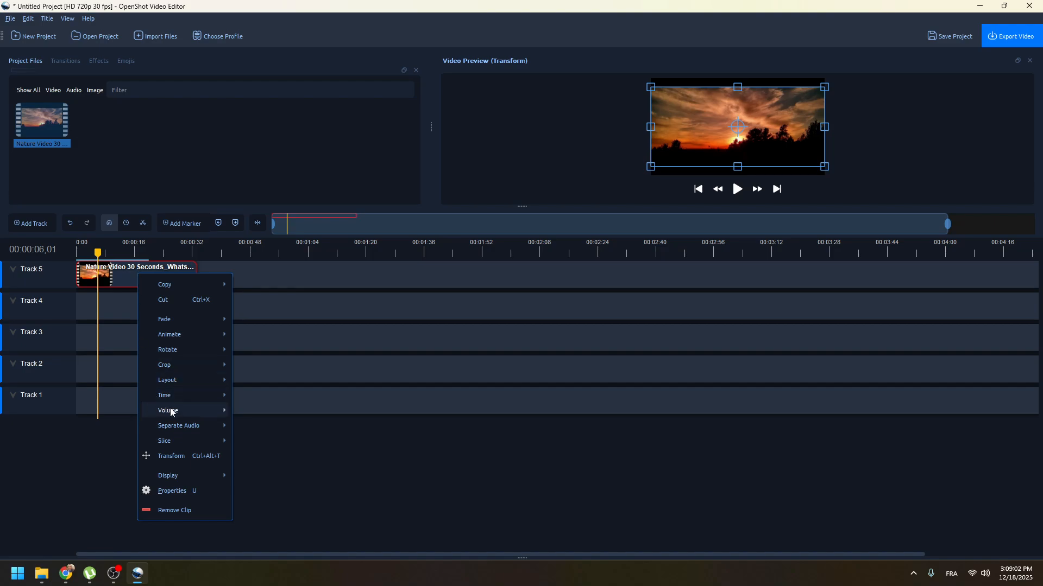
mouse_move(171, 412)
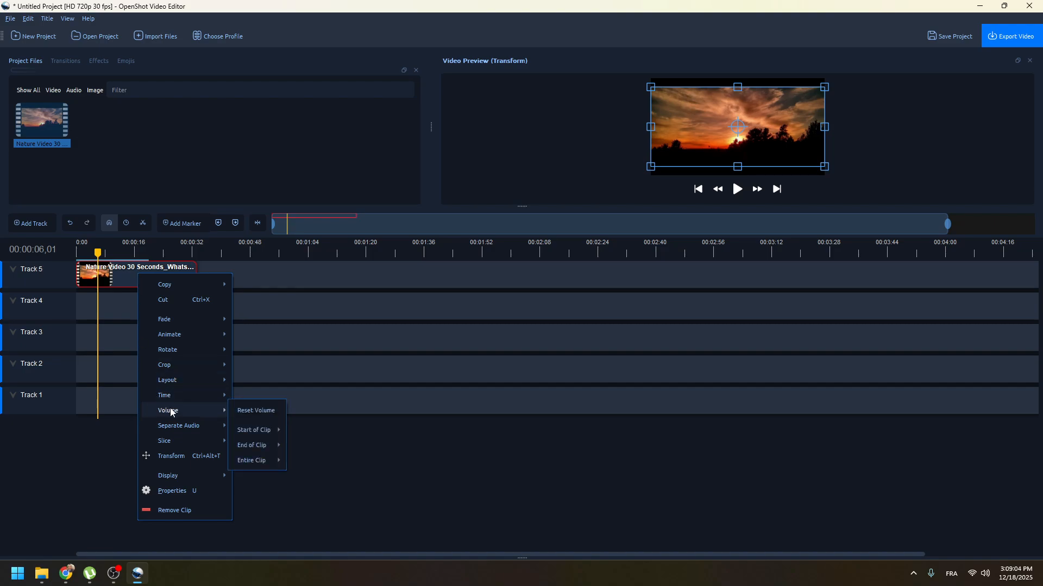
mouse_move(200, 429)
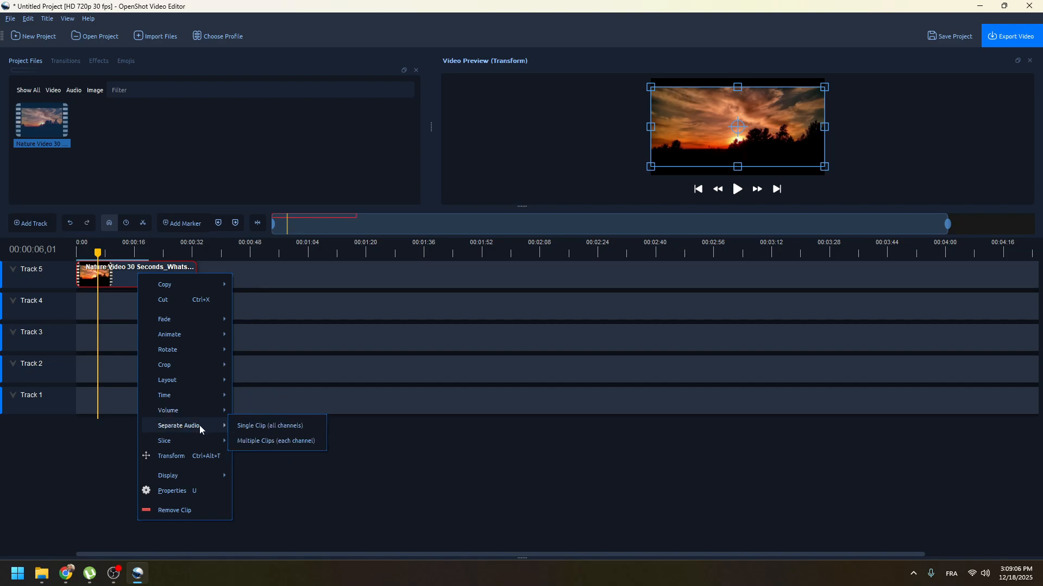
left_click(276, 428)
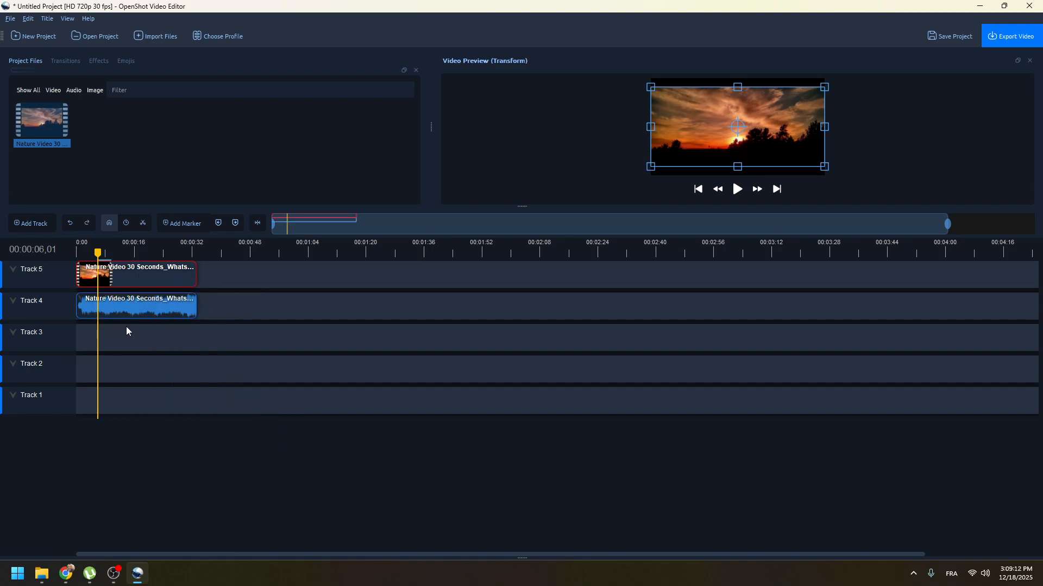
Delete the separated audio clip from Track 4 and play the video briefly to check the sound.
left_click(142, 308)
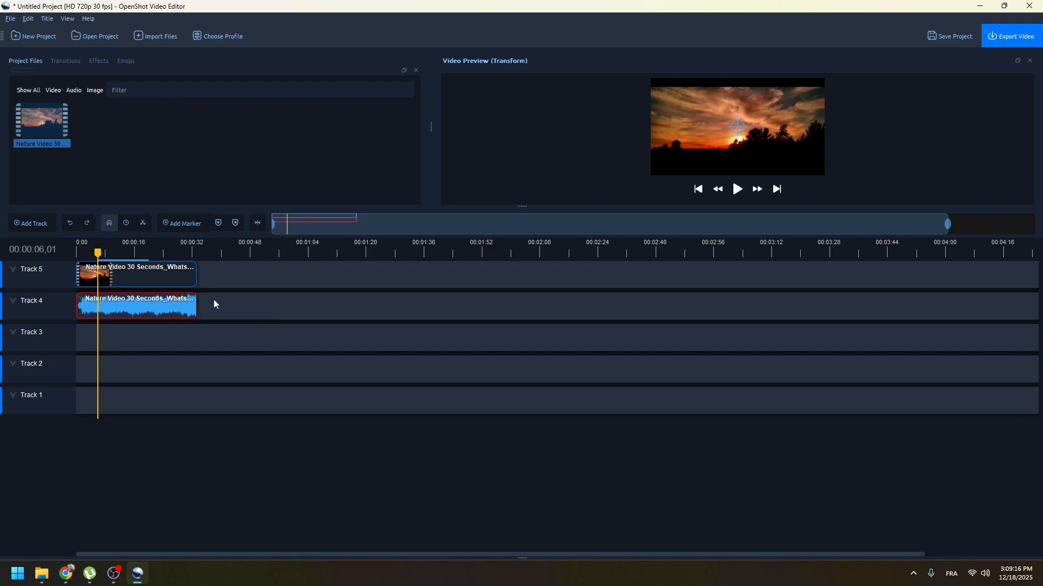
key("Delete")
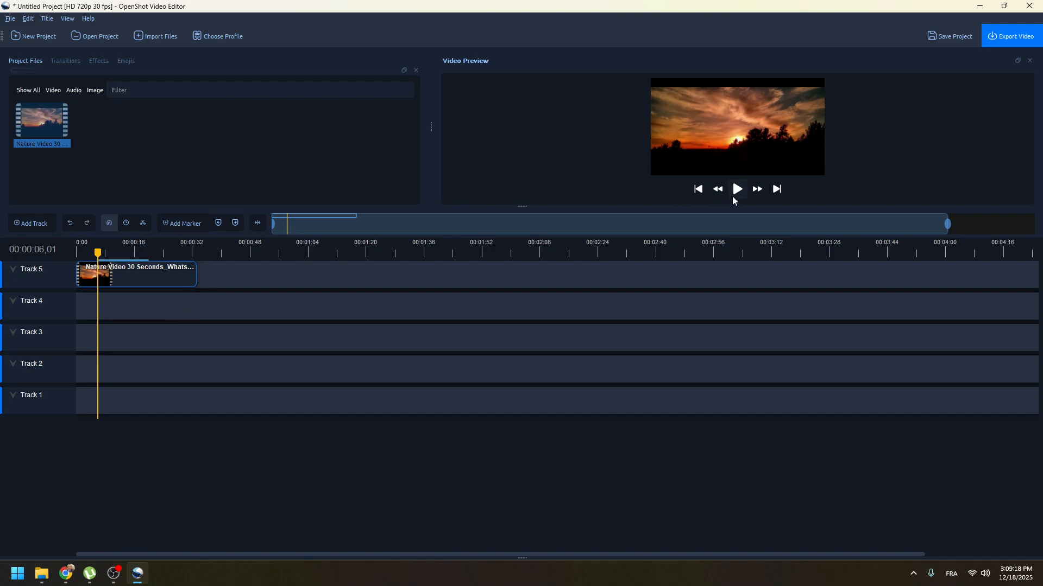
left_click(737, 191)
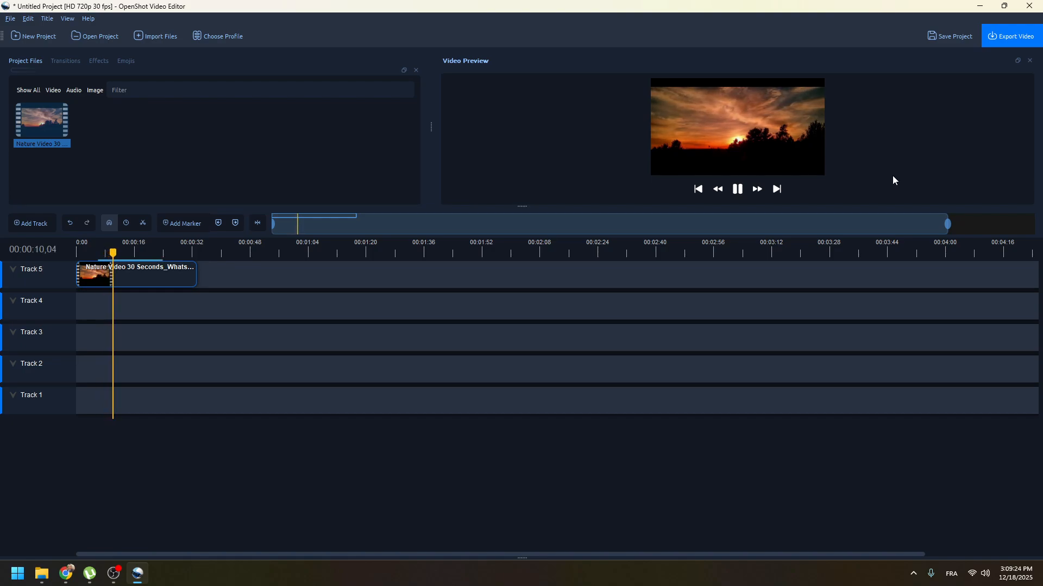
left_click(734, 196)
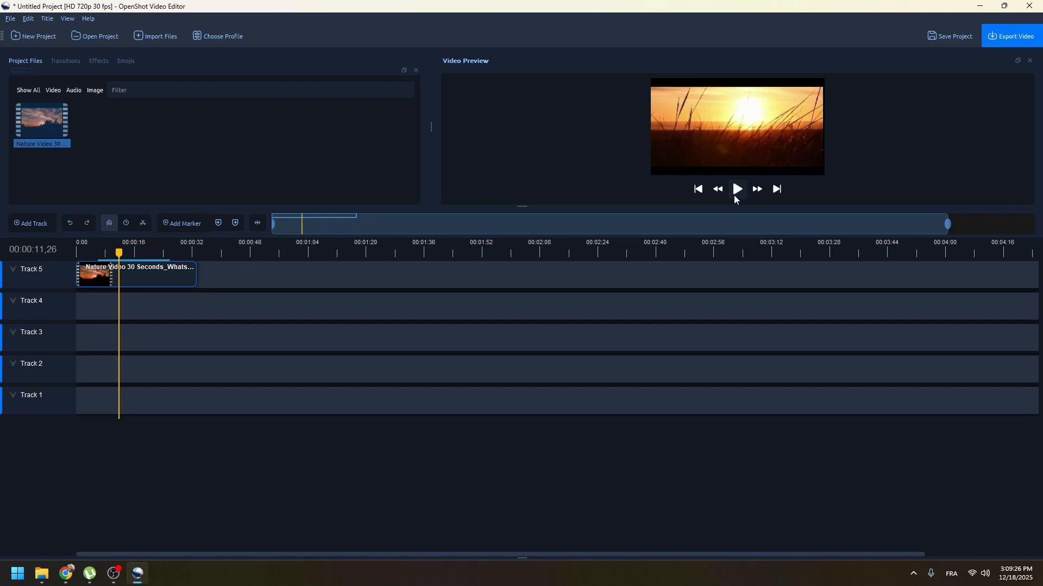
Add the Alphaville - Forever Young MP3 from the Downloads Music folder to the start of Track 4 and play the timeline from the beginning.
mouse_move(42, 573)
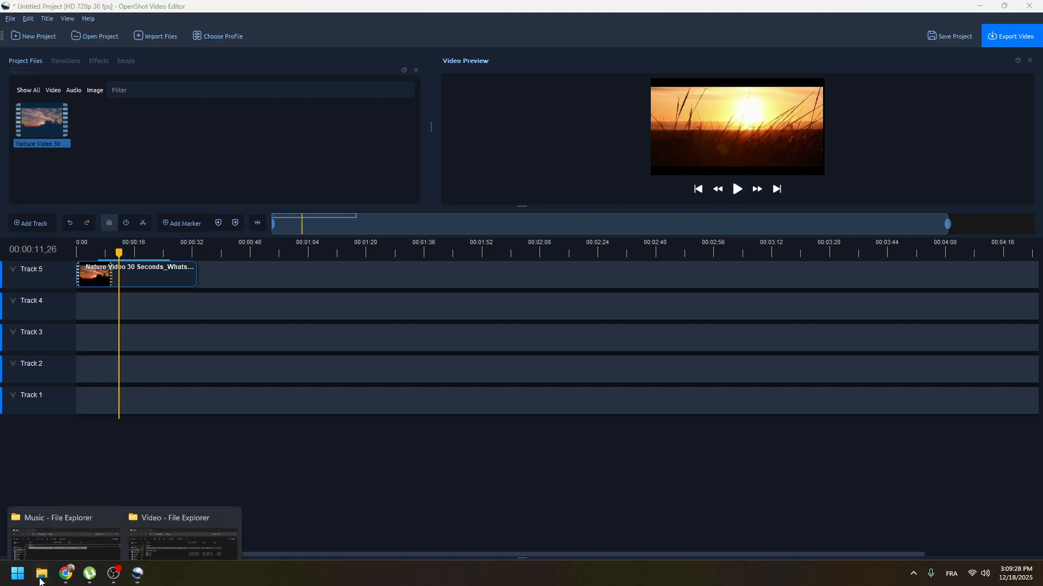
left_click(113, 526)
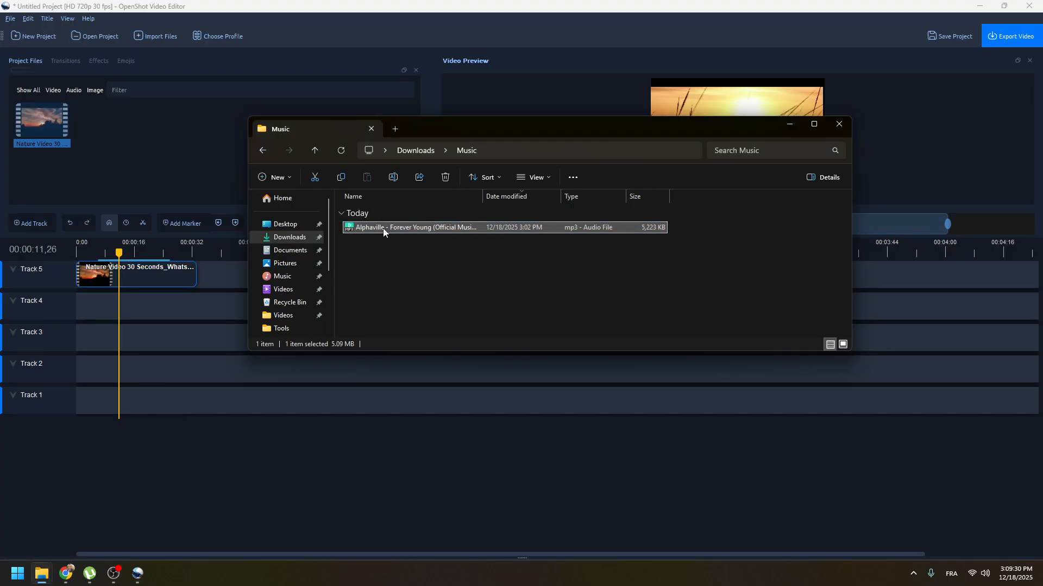
left_click_drag(383, 228, 66, 306)
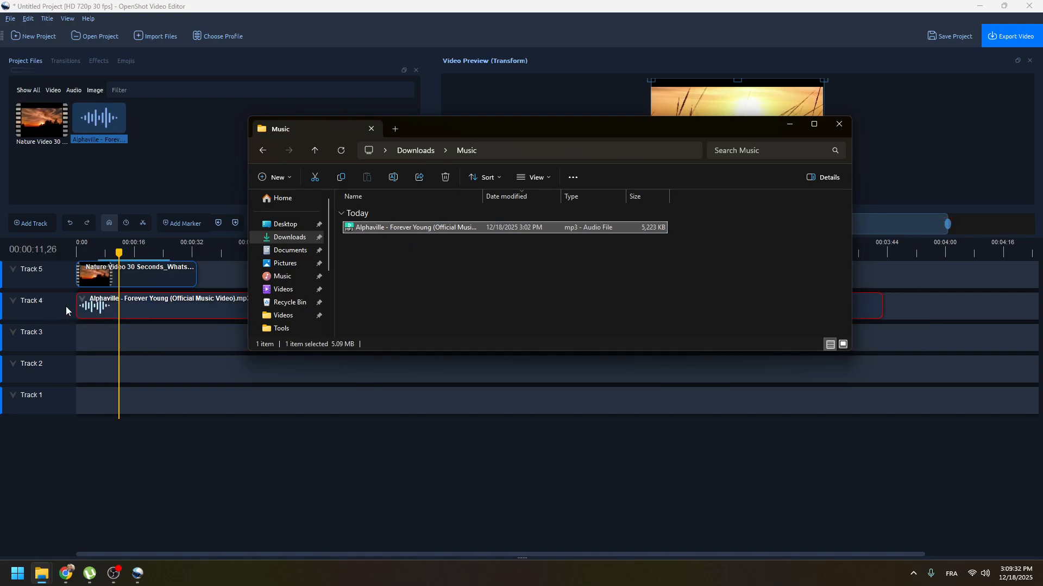
left_click(182, 468)
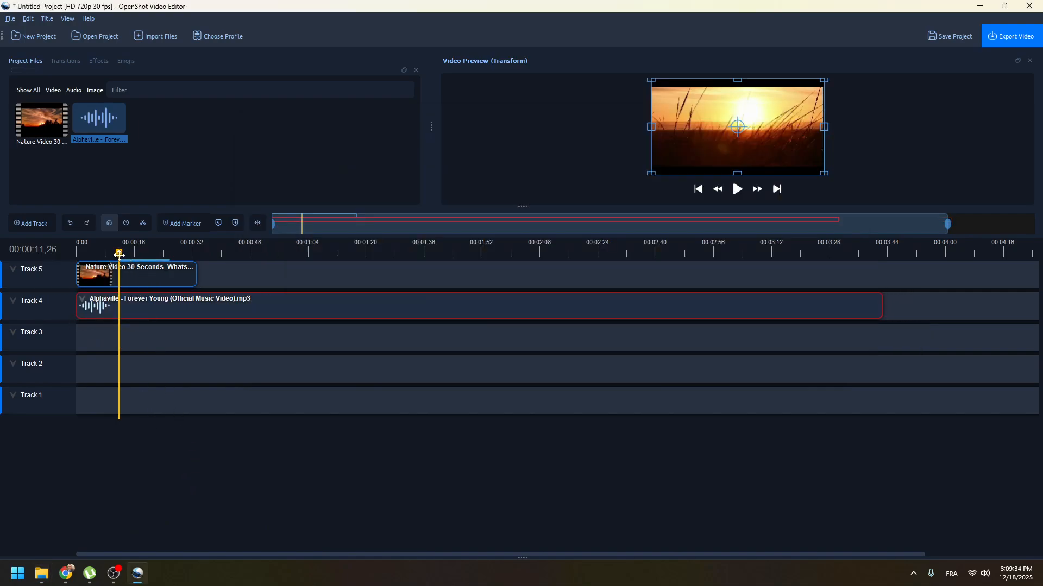
left_click_drag(119, 253, 77, 252)
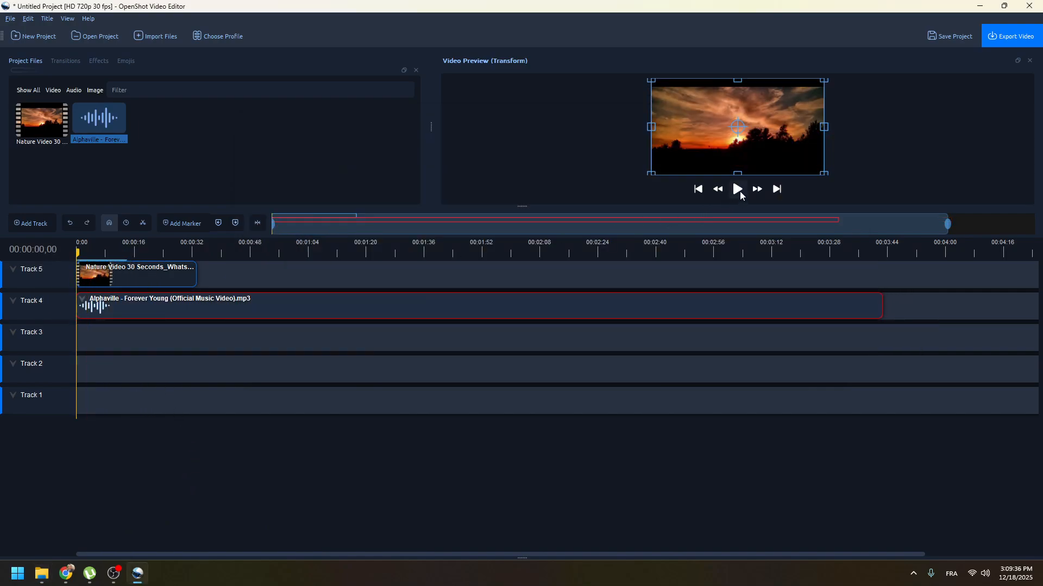
left_click(739, 191)
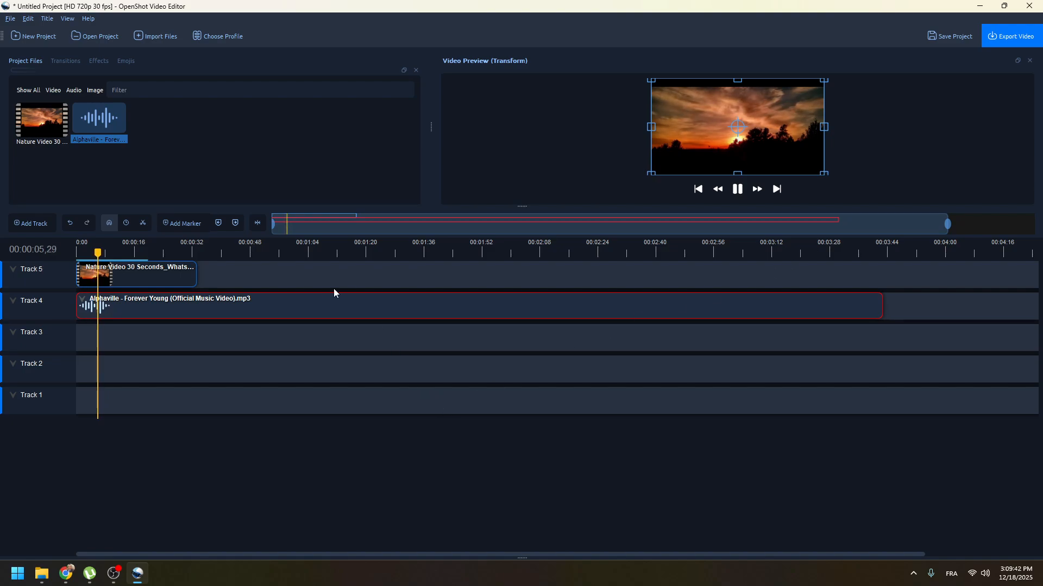
Shift the music clip on Track 4 slightly along the timeline and reset its volume.
left_click(280, 277)
left_click_drag(139, 309, 142, 309)
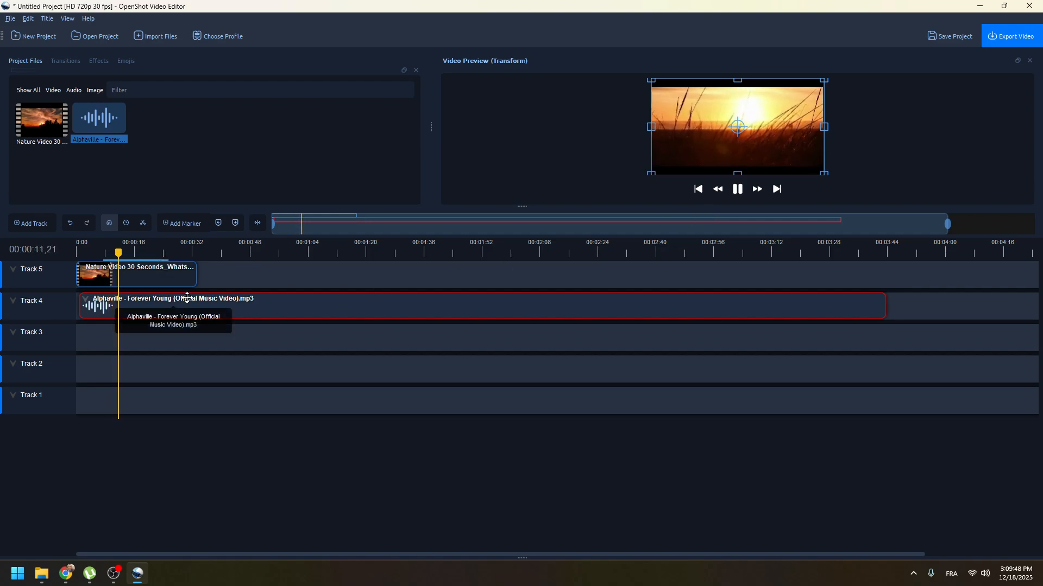
right_click(217, 308)
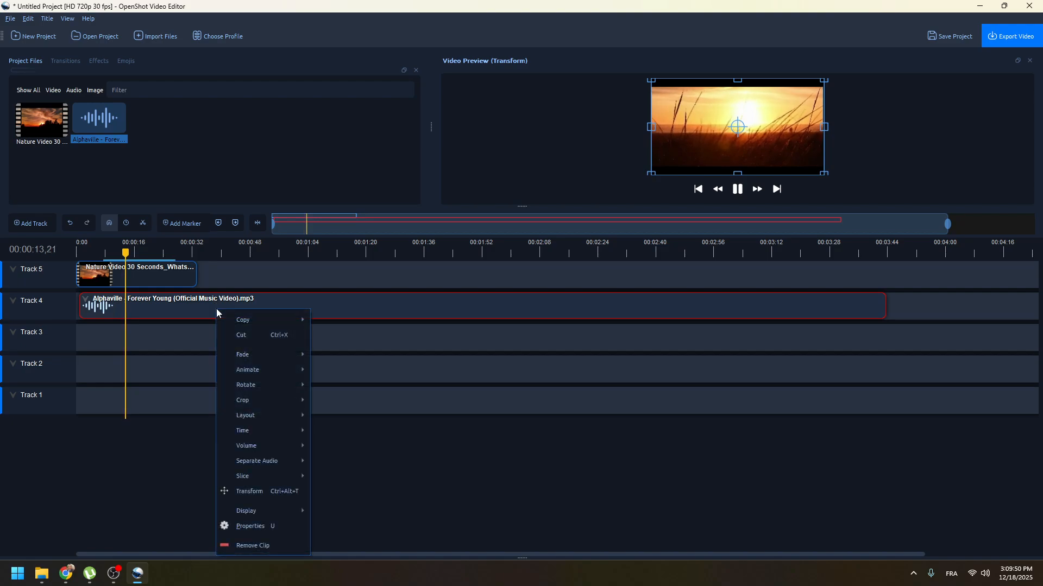
left_click(599, 480)
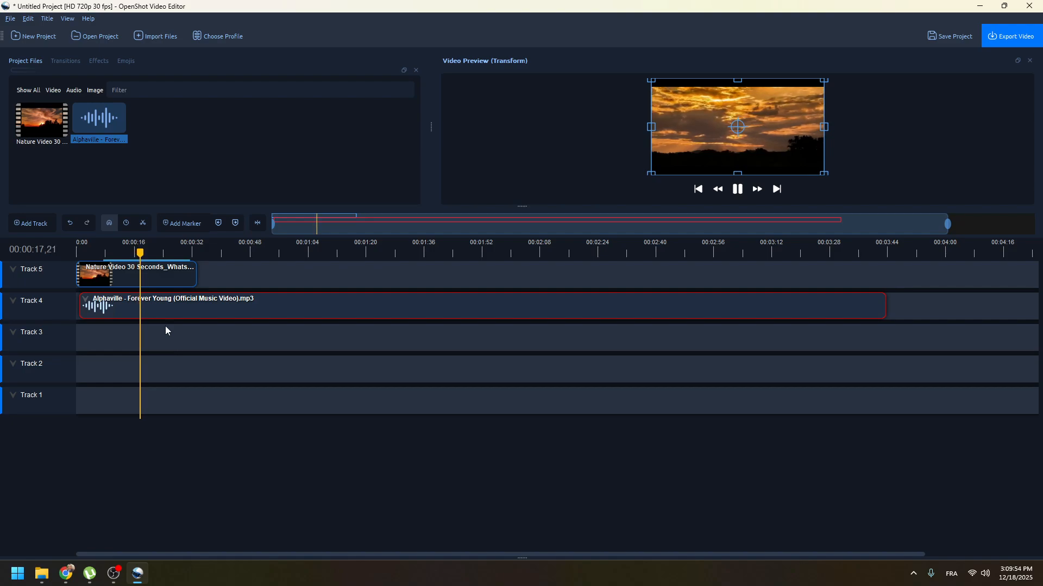
right_click(85, 303)
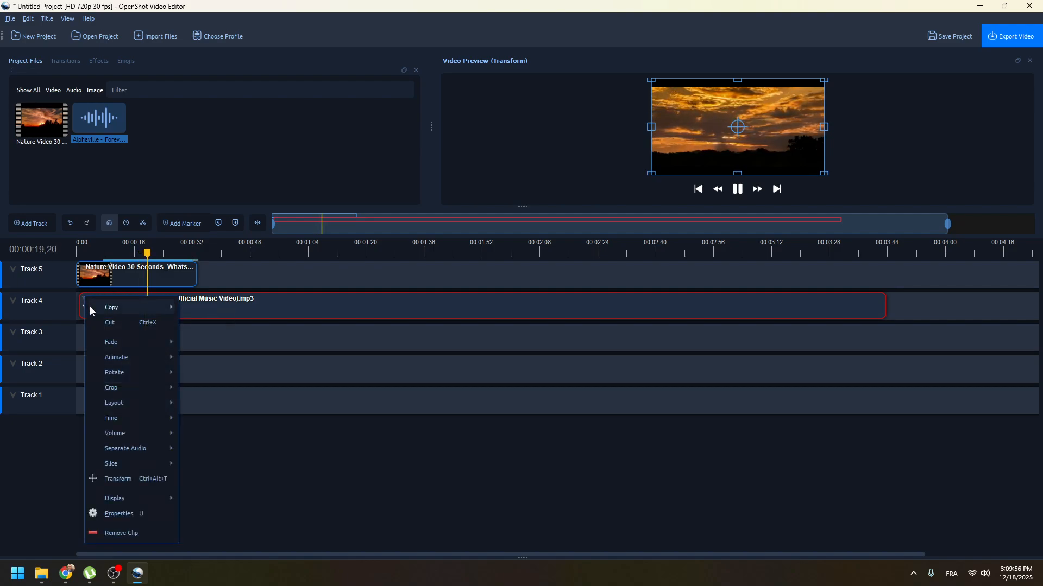
mouse_move(152, 448)
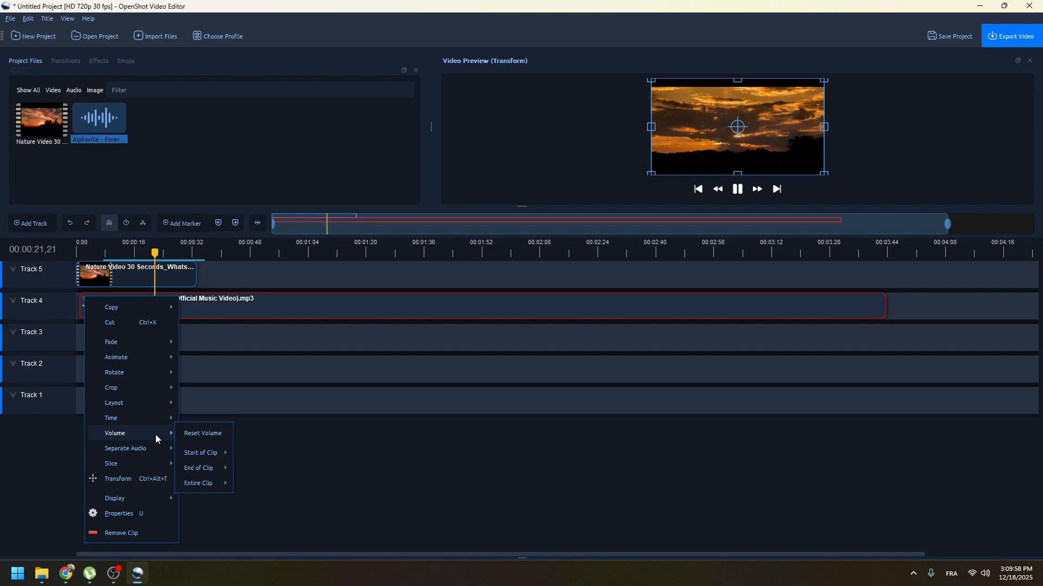
left_click(186, 434)
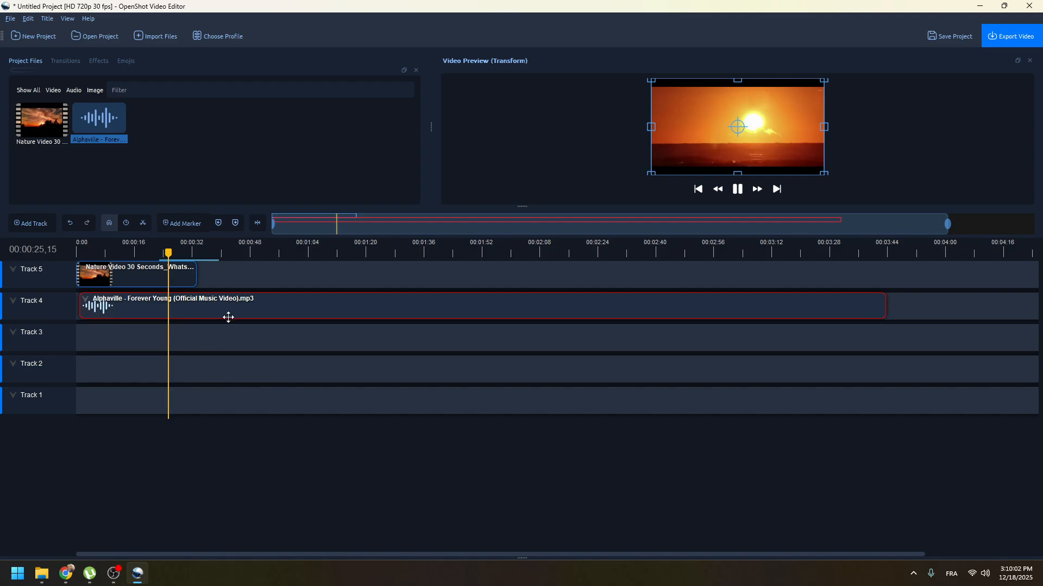
Delete the music clip from Track 4 and remove its file from the project files.
key("Delete")
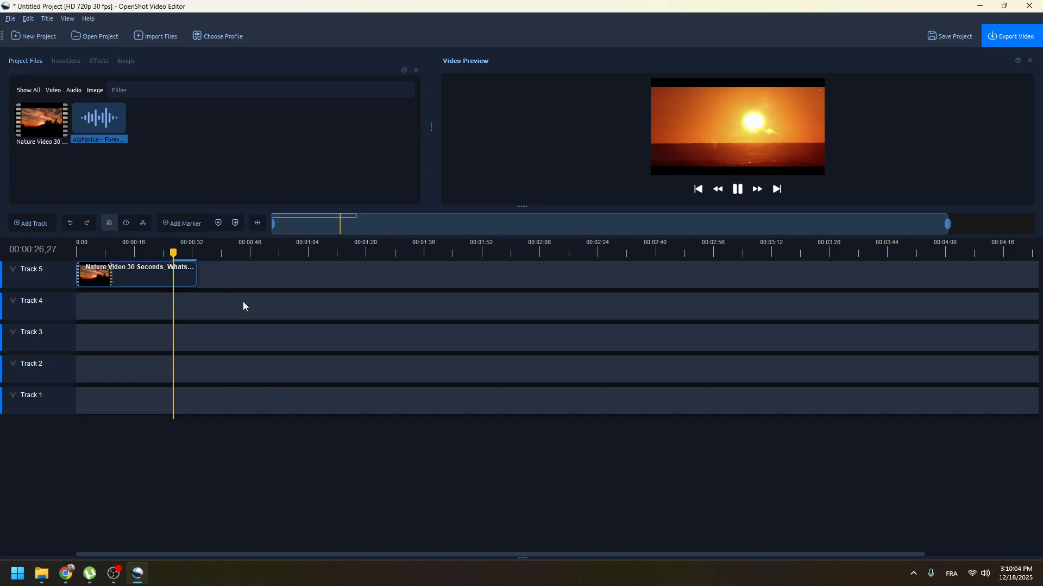
left_click(95, 115)
key("Delete")
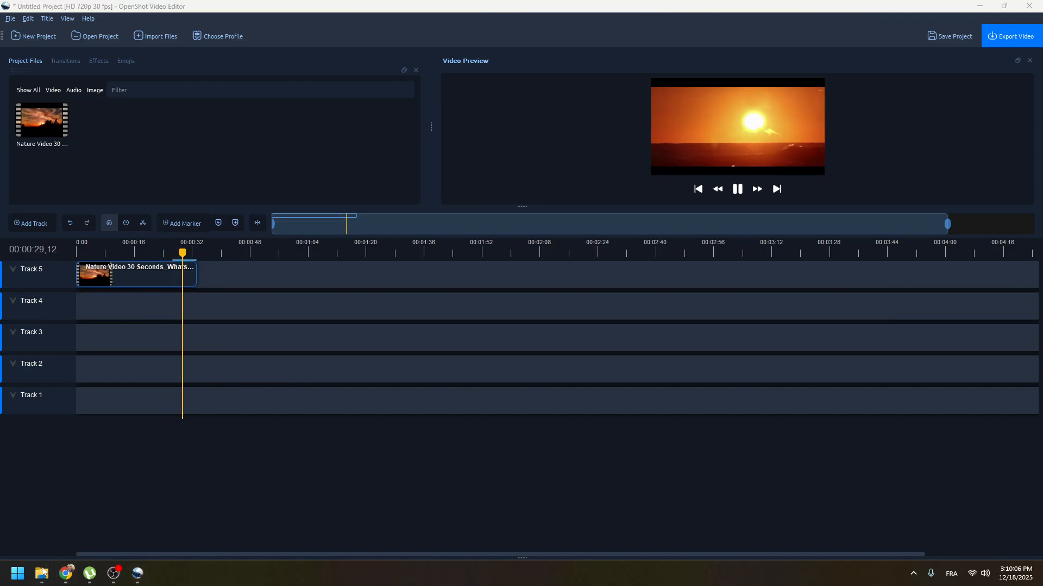
Add the Alphaville - Forever Young MP3 from the Music folder to the start of Track 4 again.
mouse_move(42, 574)
left_click(169, 514)
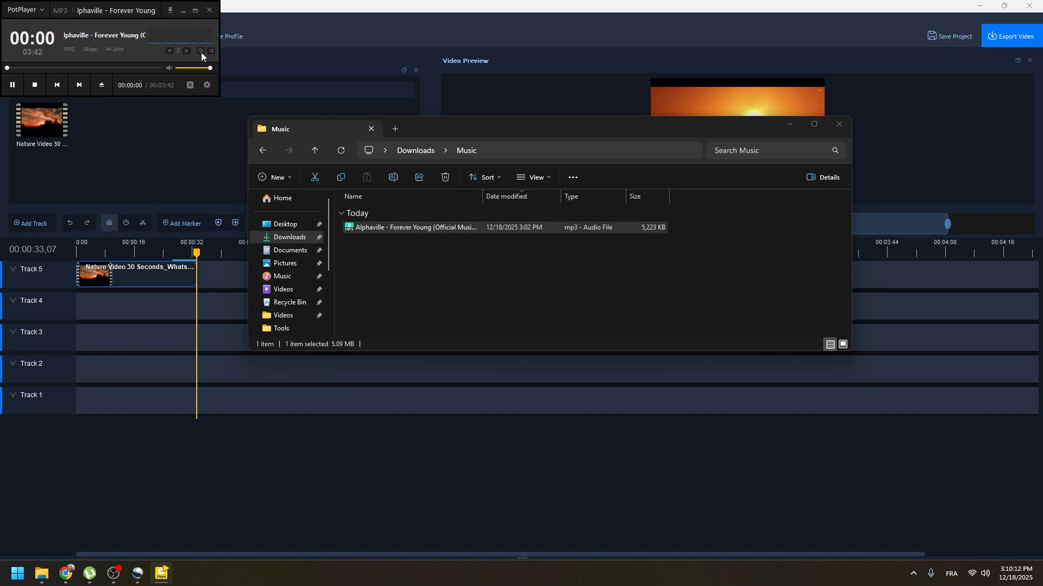
left_click(209, 10)
left_click_drag(360, 228, 53, 304)
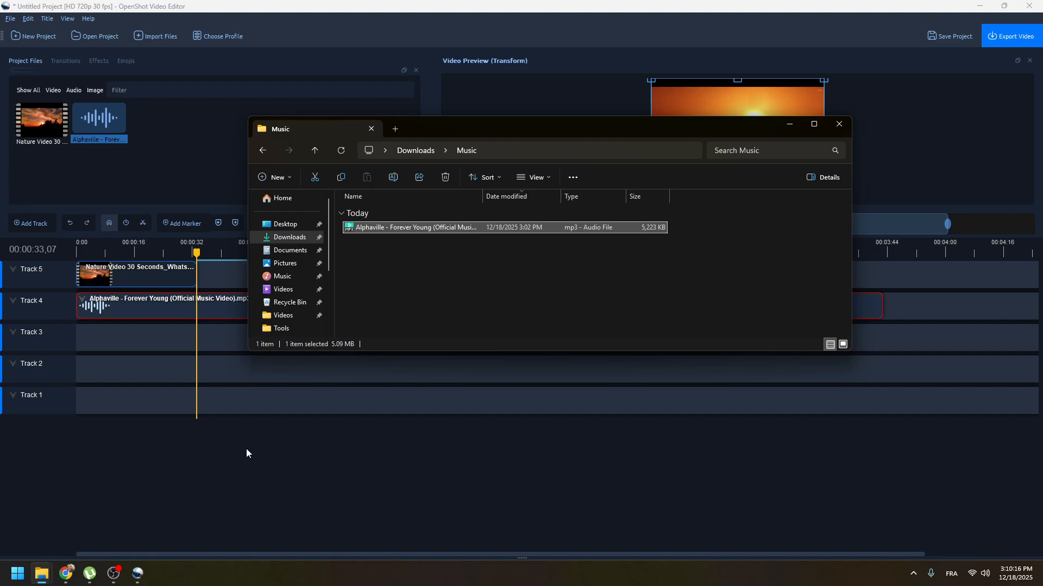
left_click(246, 448)
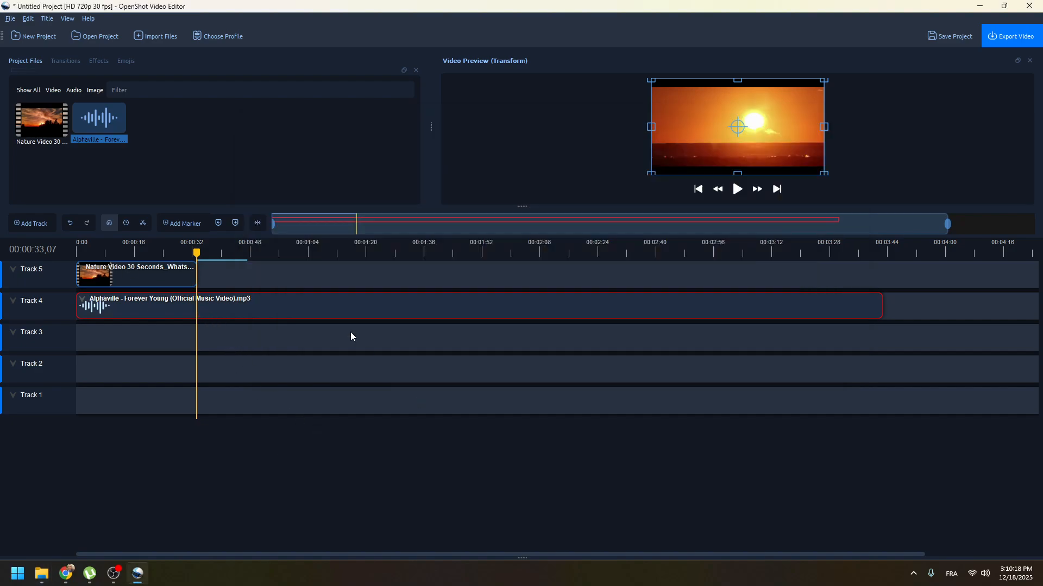
Play the timeline from near the beginning to check the video together with the music.
left_click(246, 289)
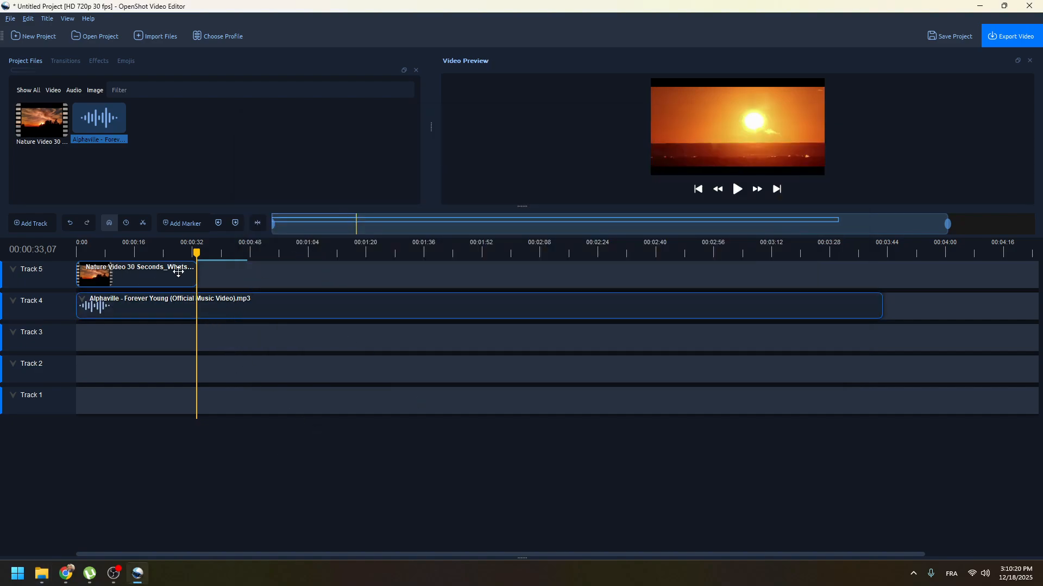
left_click(738, 191)
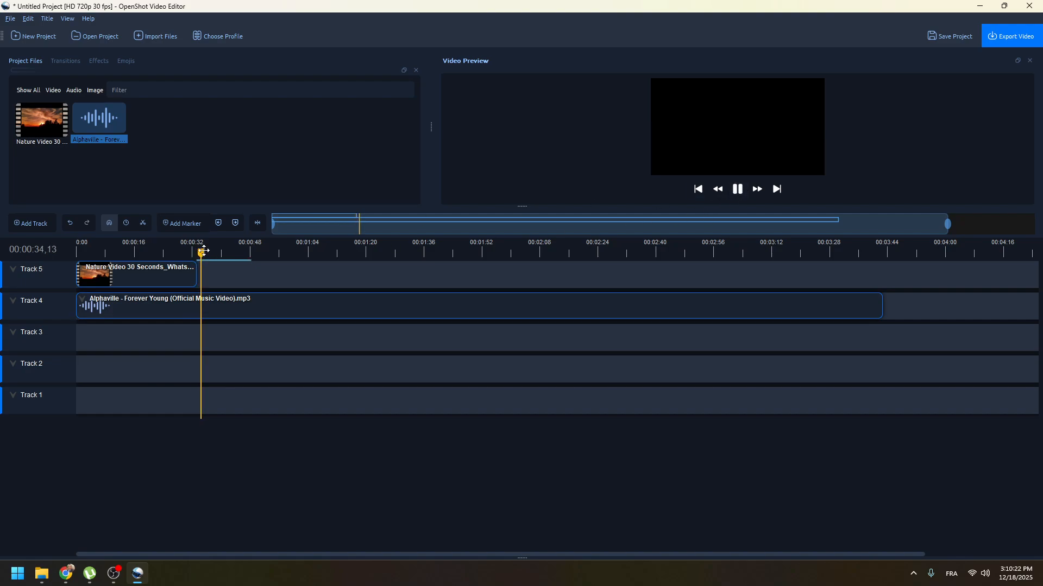
left_click_drag(200, 252, 80, 252)
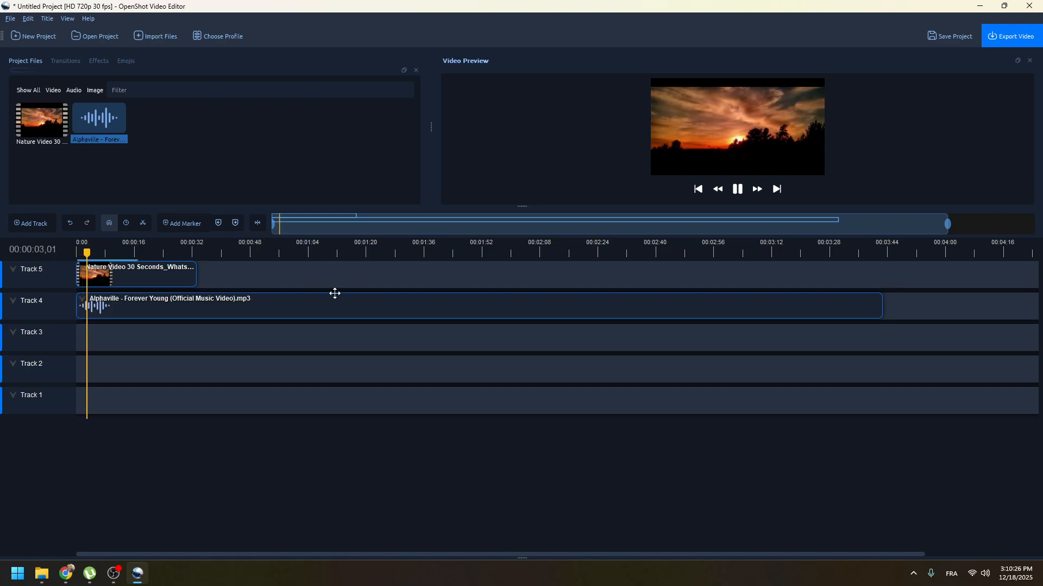
Remove the Forever Young music clip from Track 4 and delete the MP3 from the project files.
left_click(210, 304)
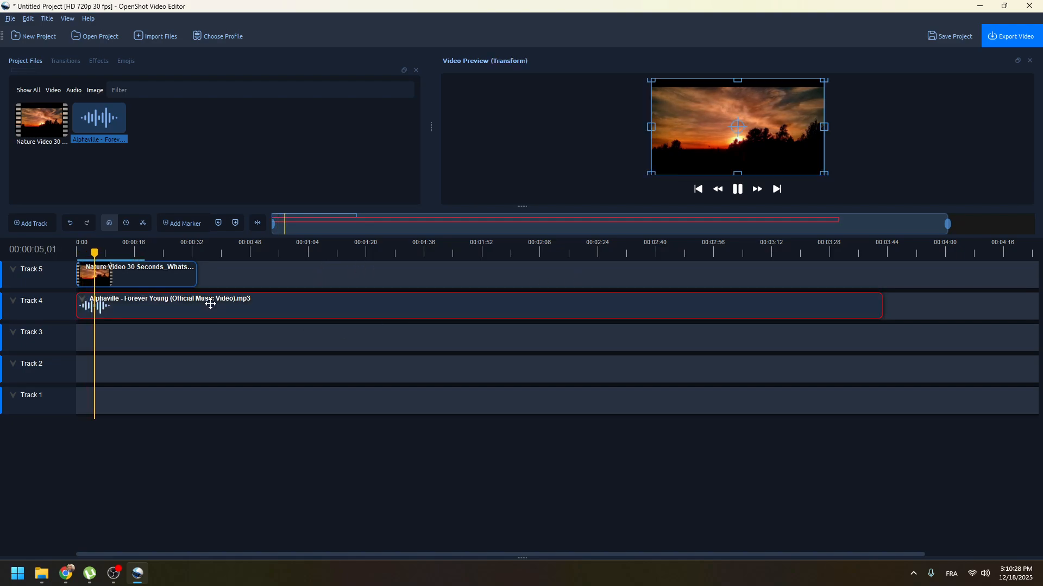
key("Delete")
left_click(83, 105)
key("Delete")
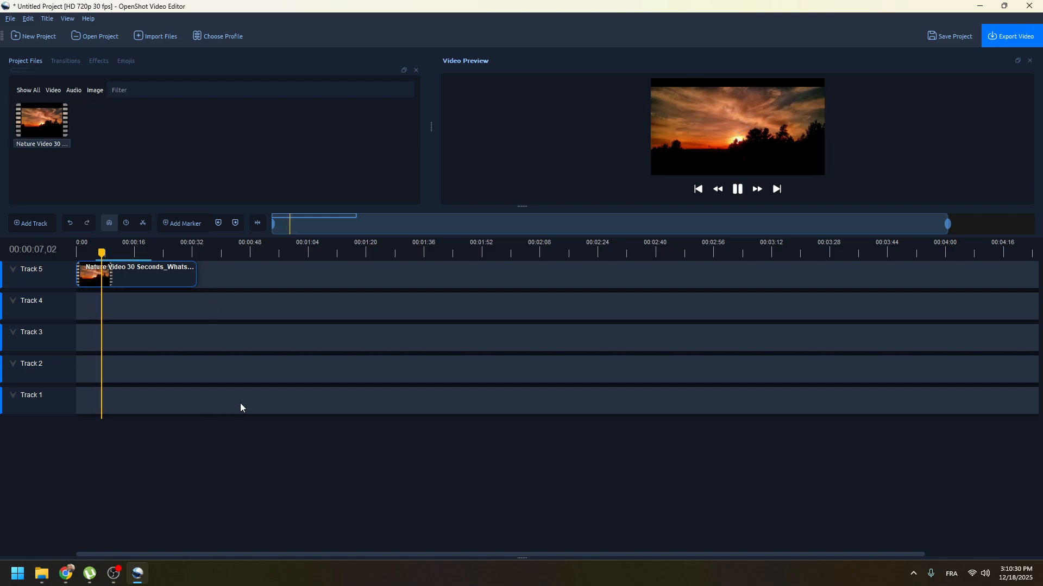
Stop playback and add the Alphaville - Forever Young MP3 from the Music folder to the start of Track 4.
left_click(737, 189)
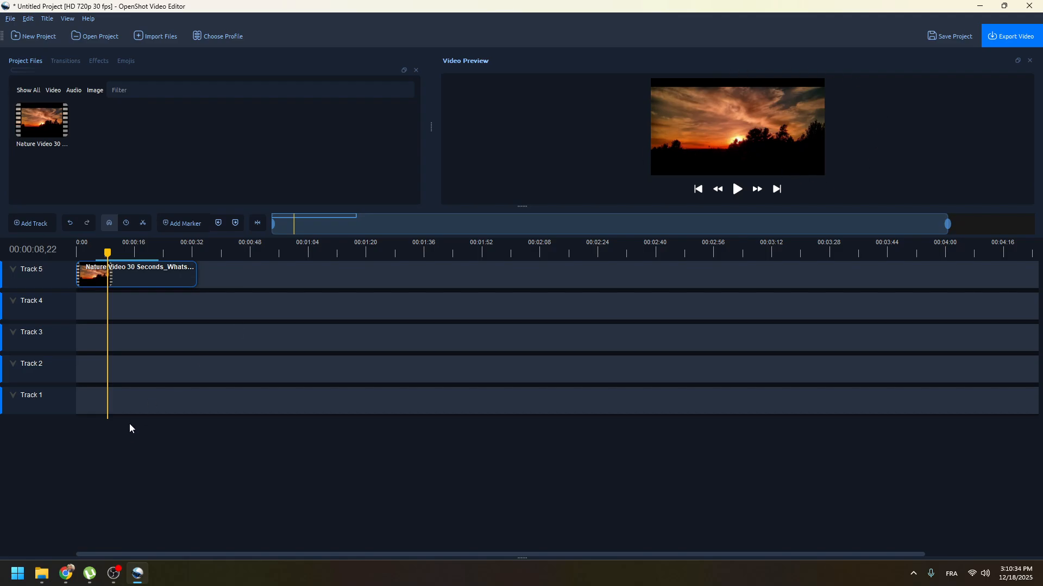
mouse_move(42, 574)
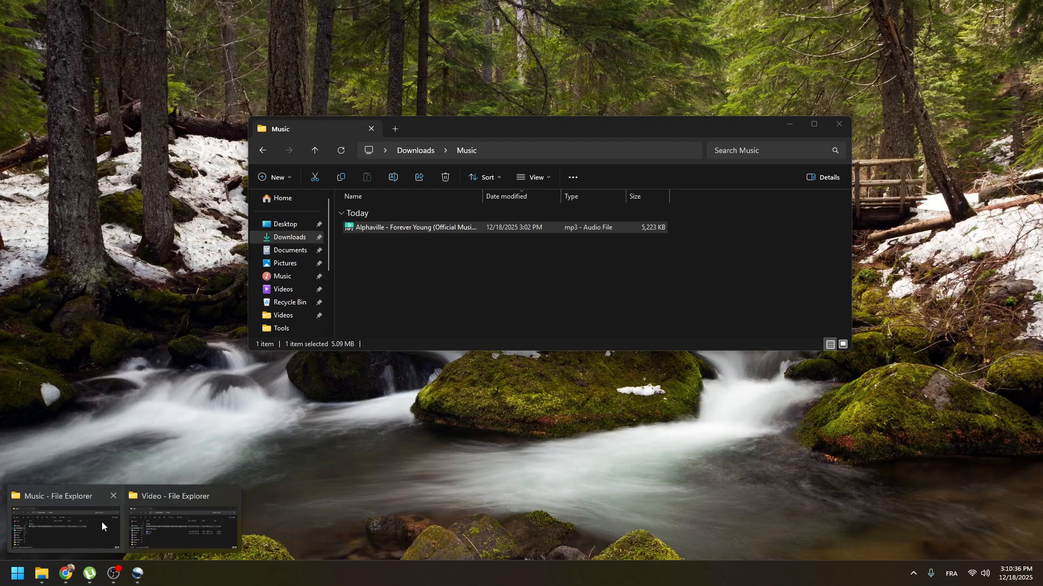
left_click(103, 525)
left_click_drag(372, 227, 52, 304)
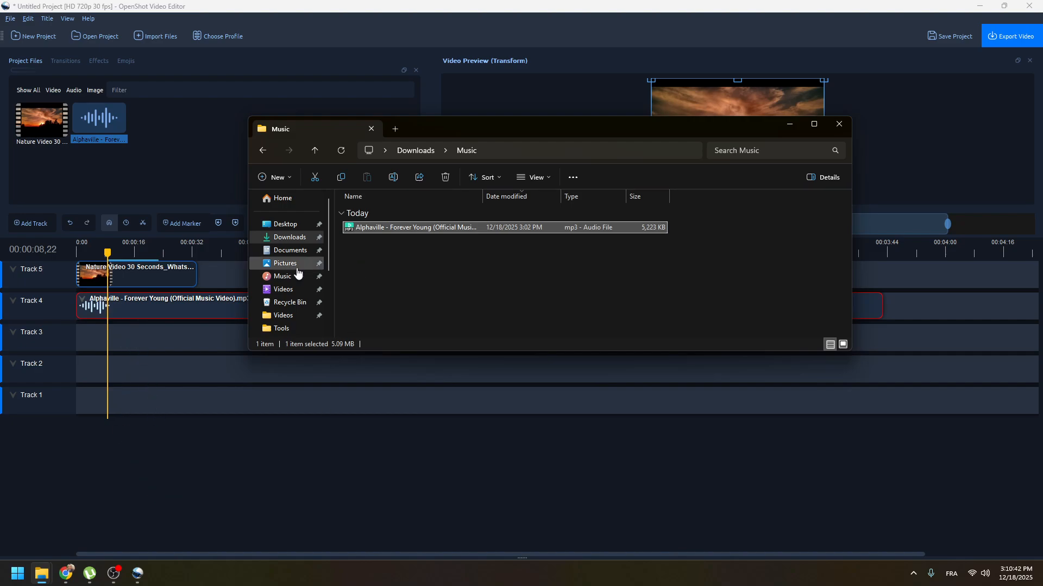
left_click(131, 463)
left_click(223, 266)
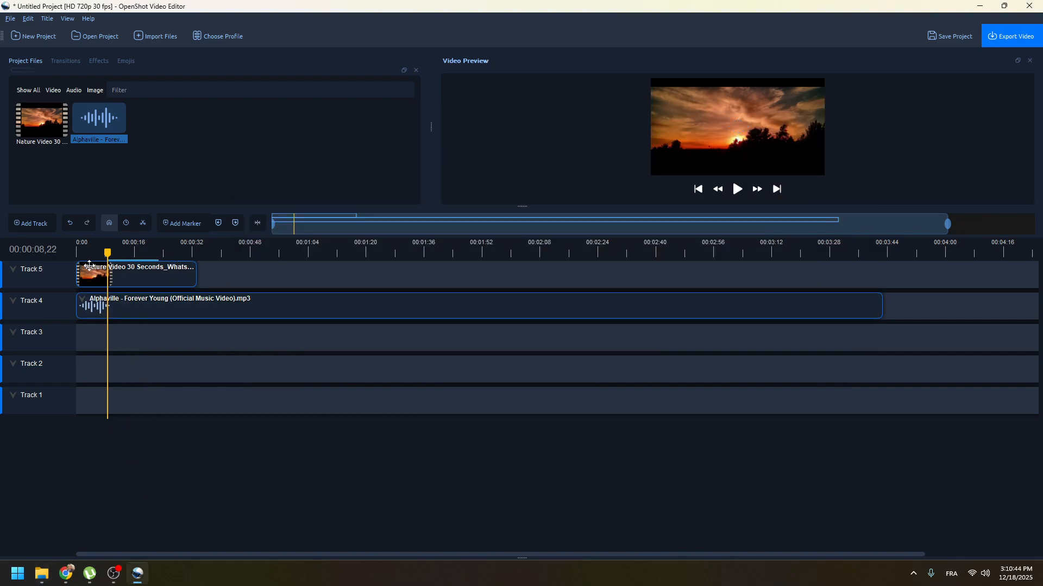
Play the timeline from the very beginning to check the nature video with the new music.
left_click(77, 251)
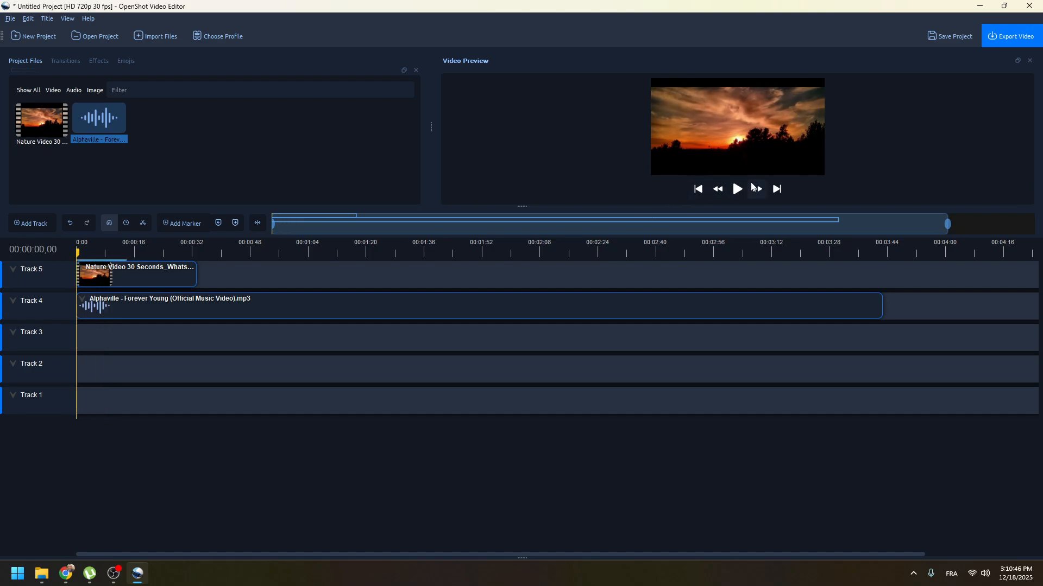
left_click(739, 191)
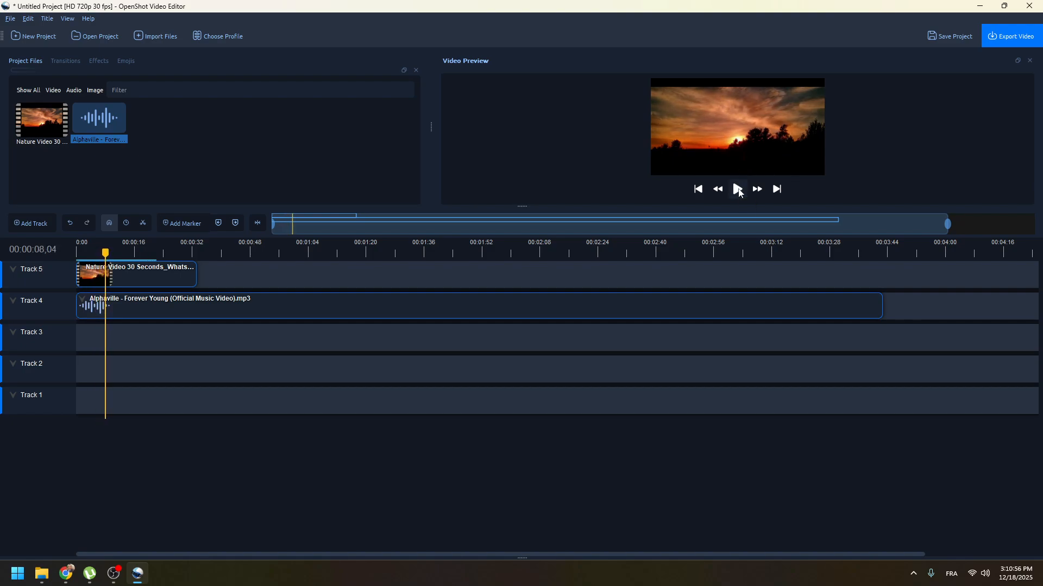
Slice the music clip on Track 4 at the end of the nature video, keeping only the left side.
left_click(203, 305)
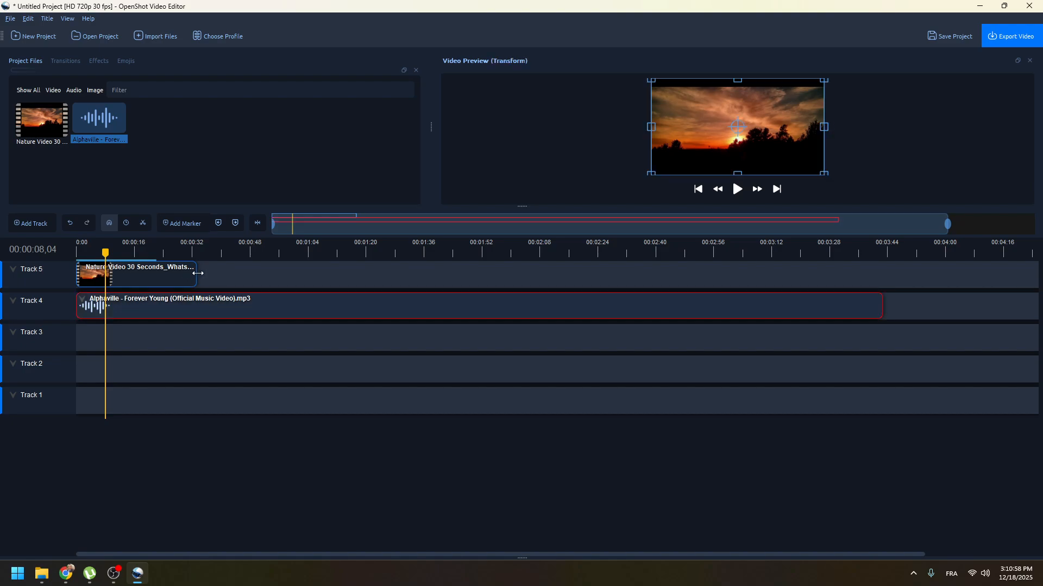
left_click_drag(106, 251, 197, 252)
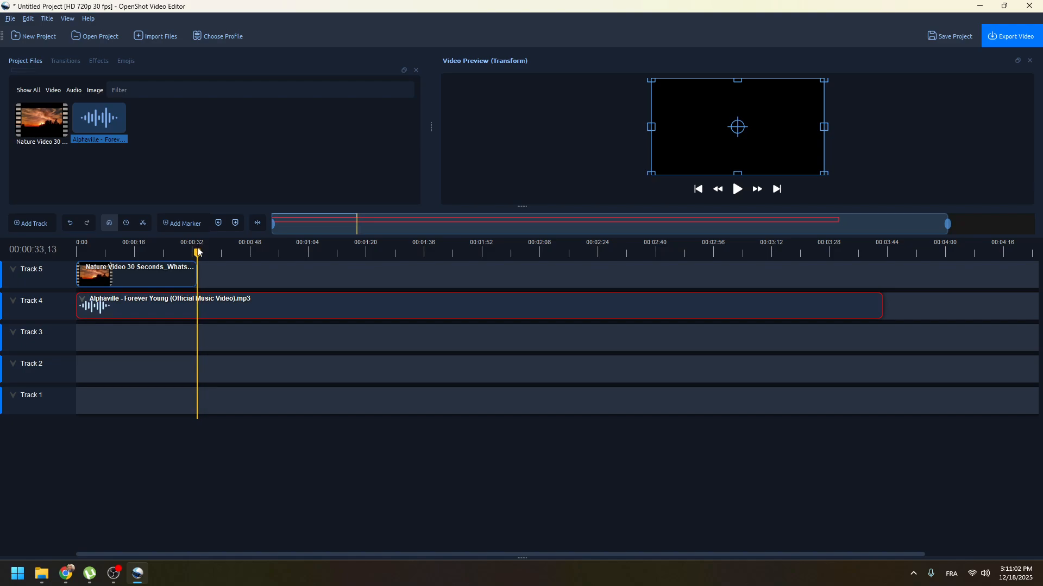
right_click(207, 313)
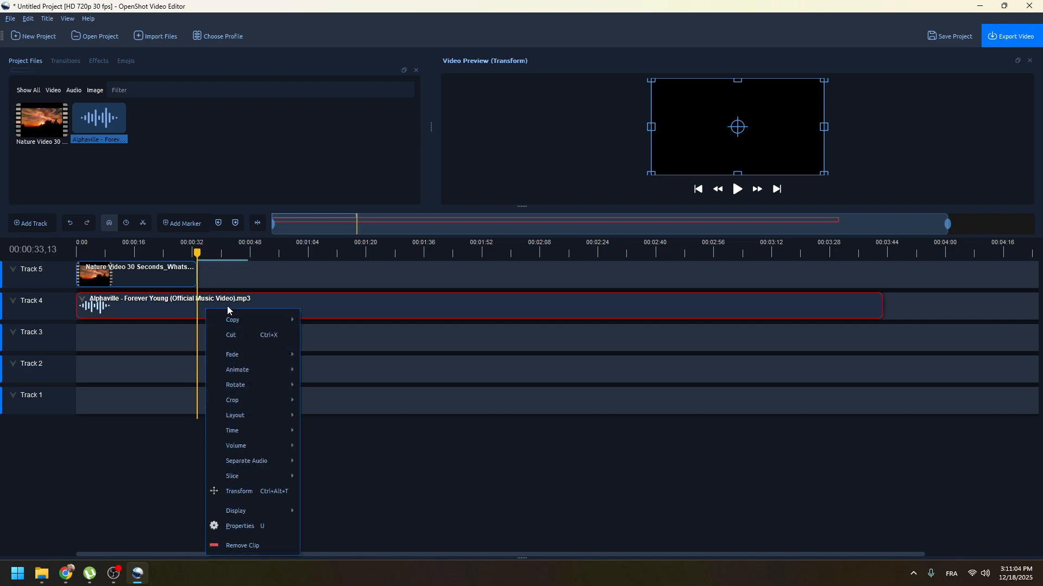
mouse_move(263, 481)
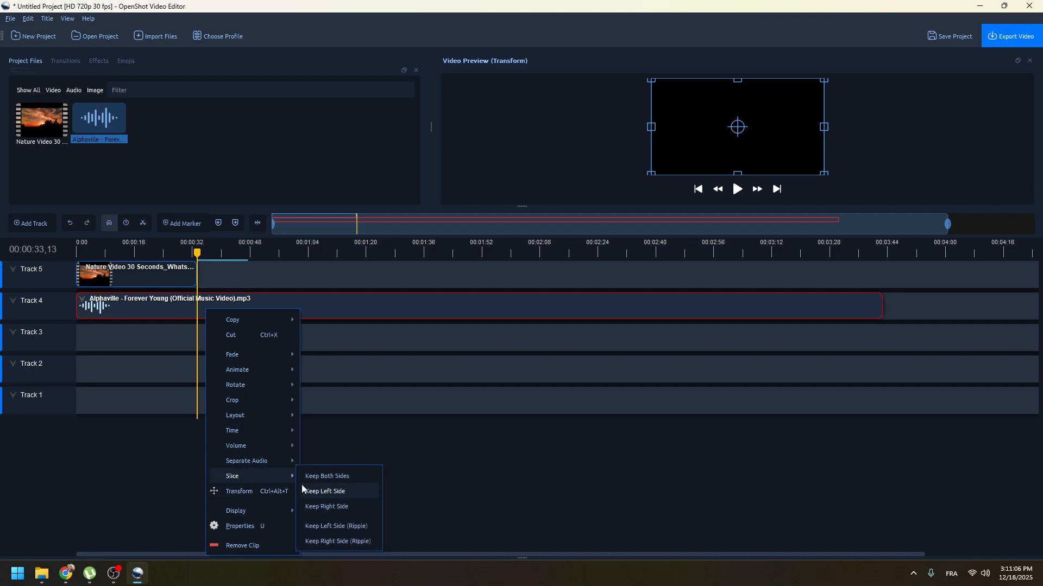
left_click(360, 492)
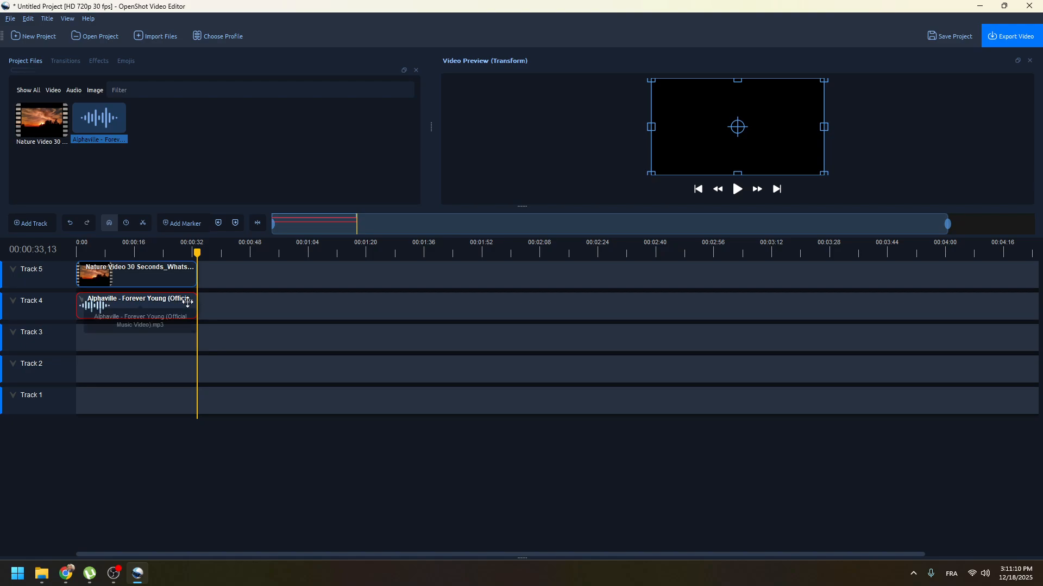
Apply a slow volume fade-out to the end of the trimmed music clip on Track 4.
right_click(171, 309)
mouse_move(236, 447)
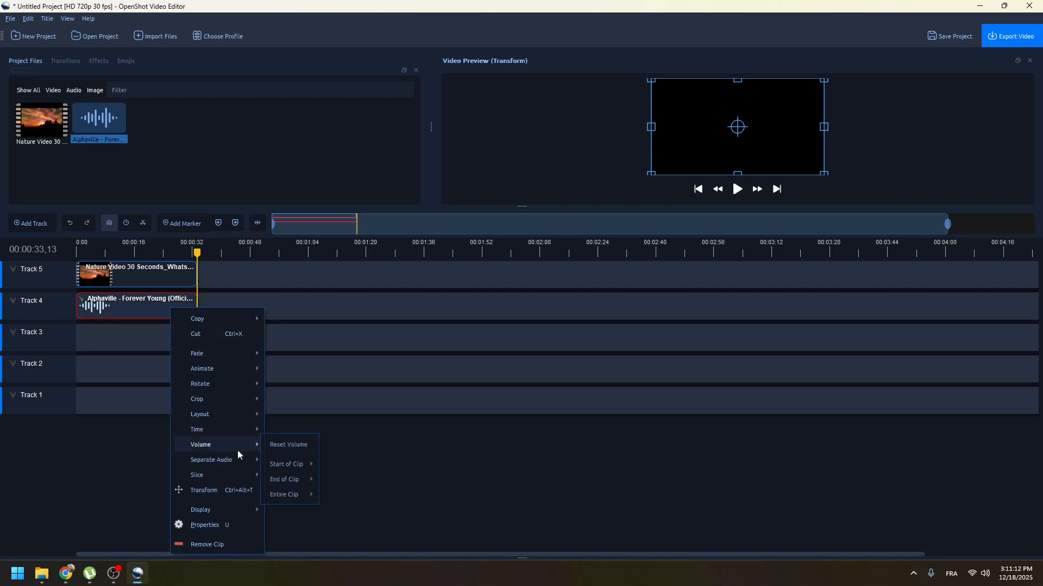
mouse_move(302, 481)
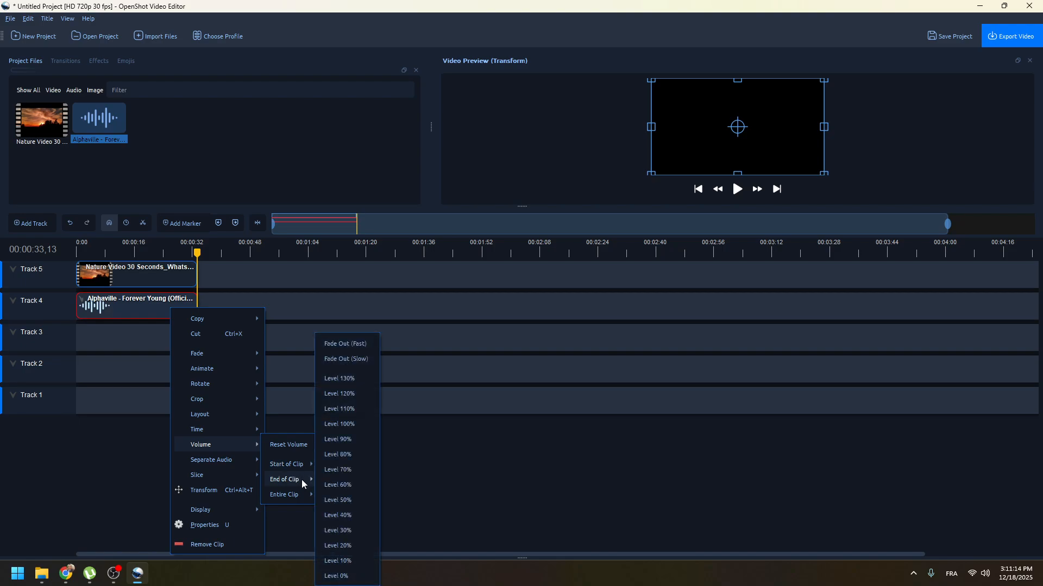
left_click(360, 363)
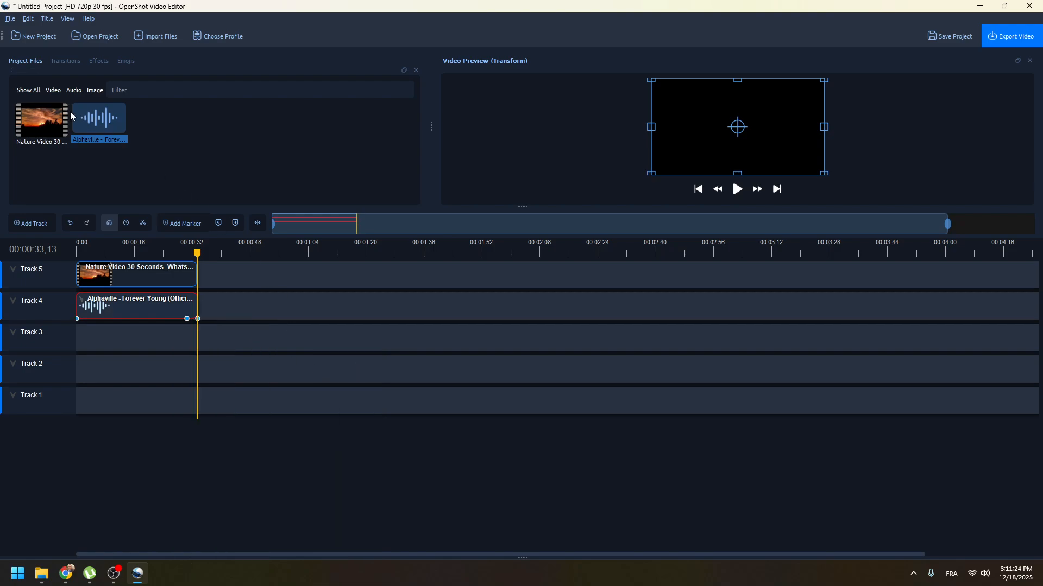
Open the video export settings and check the file name and folder path.
left_click(1014, 39)
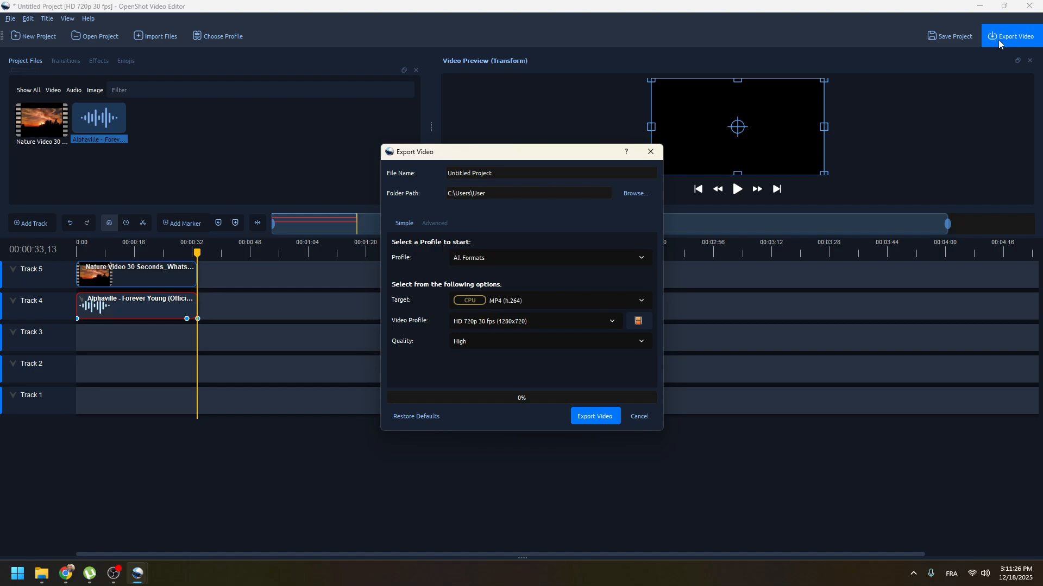
left_click_drag(517, 173, 539, 226)
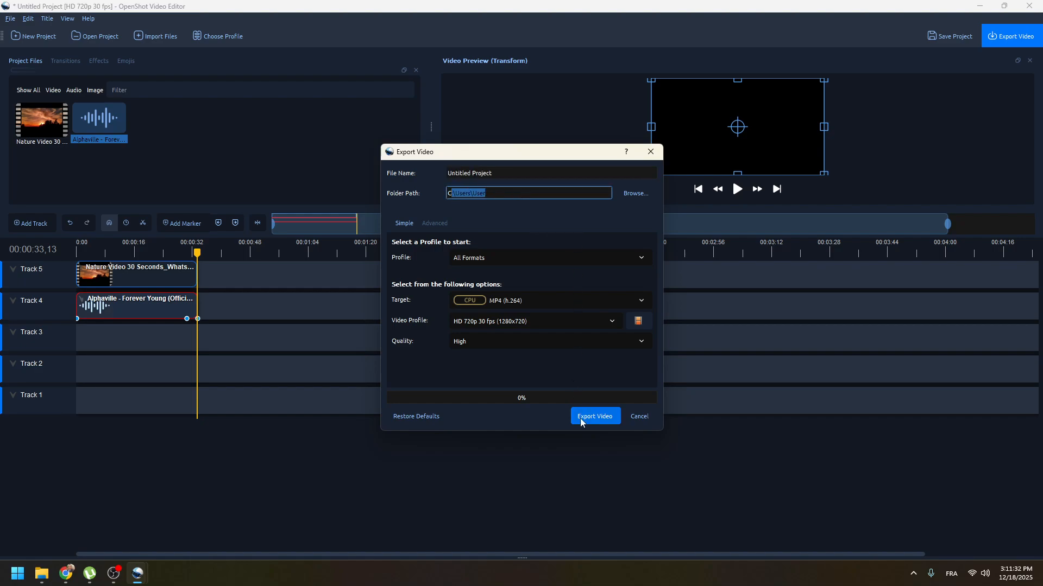